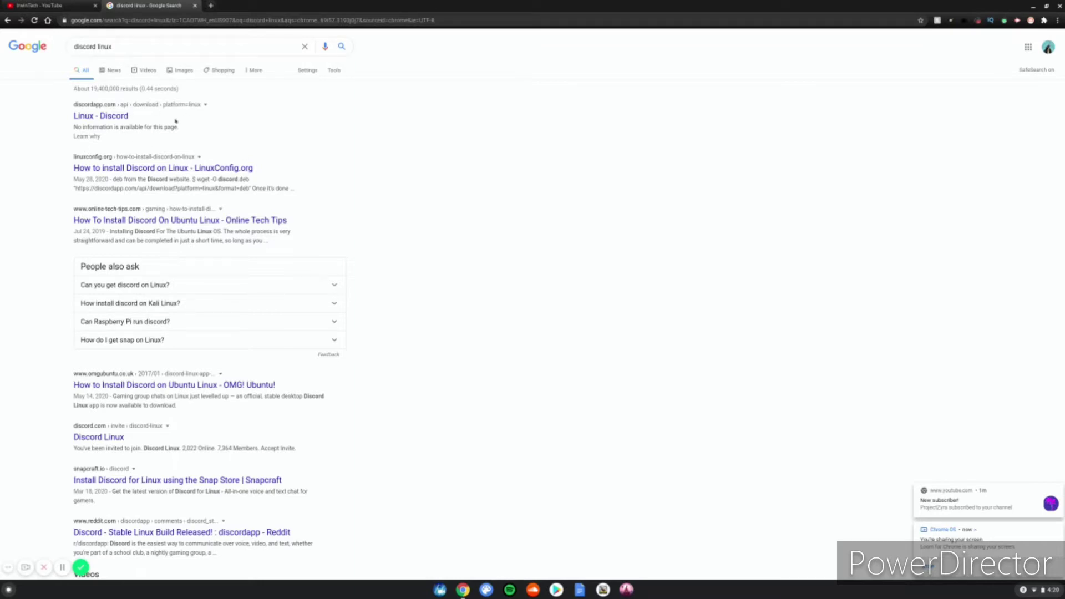
Step: Download the Discord .deb package from the 'Linux - Discord' search result
left_click(114, 115)
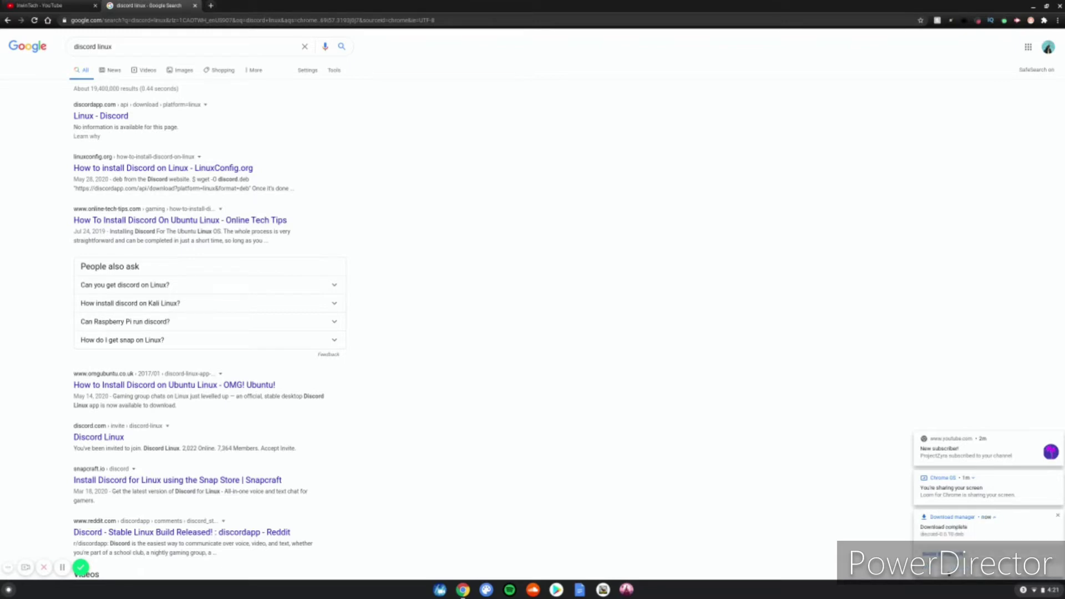
Step: Install discord-0.0.10.deb from the Downloads folder using the Linux (Beta) installer
left_click(958, 528)
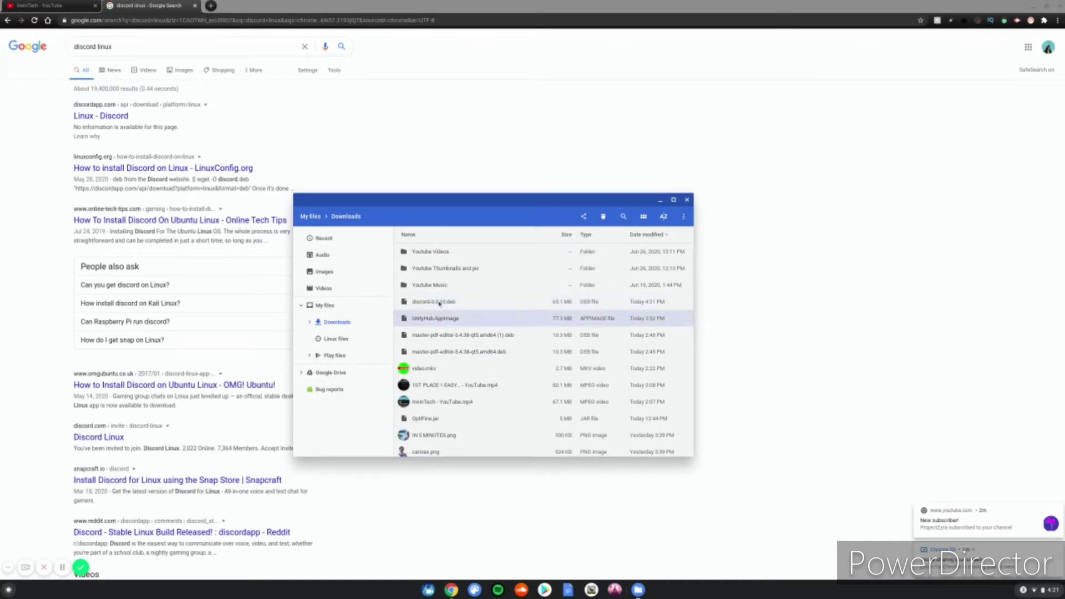
double_click(439, 302)
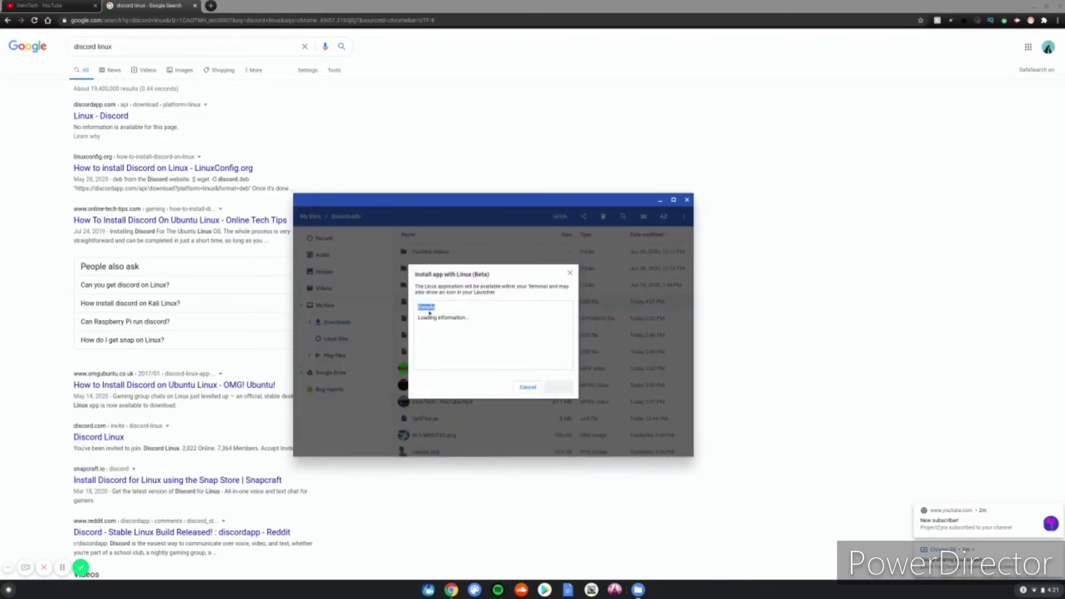
left_click(428, 310)
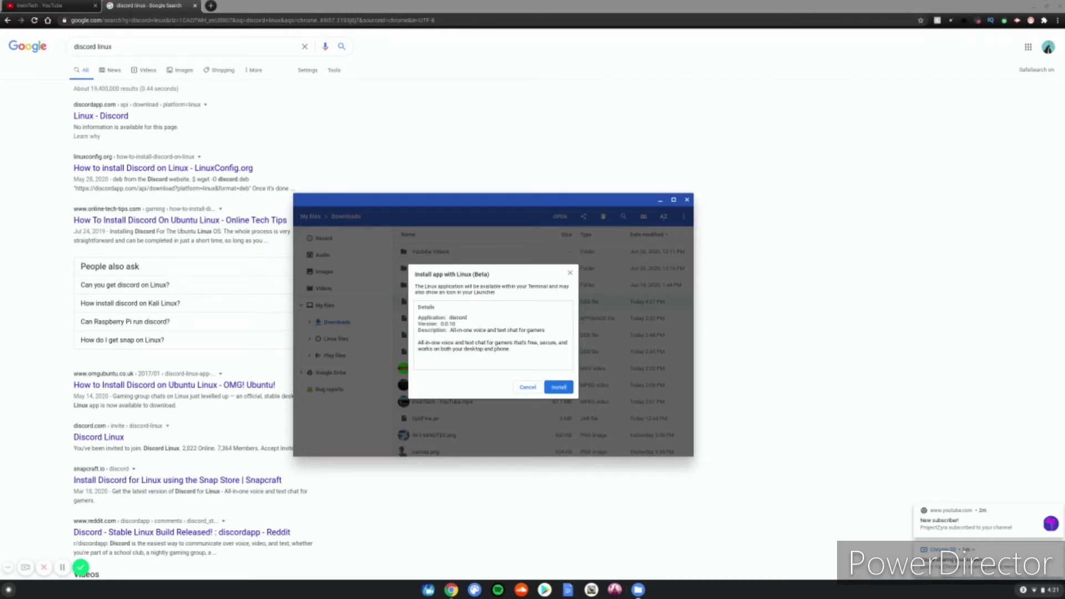
left_click(566, 387)
left_click(566, 388)
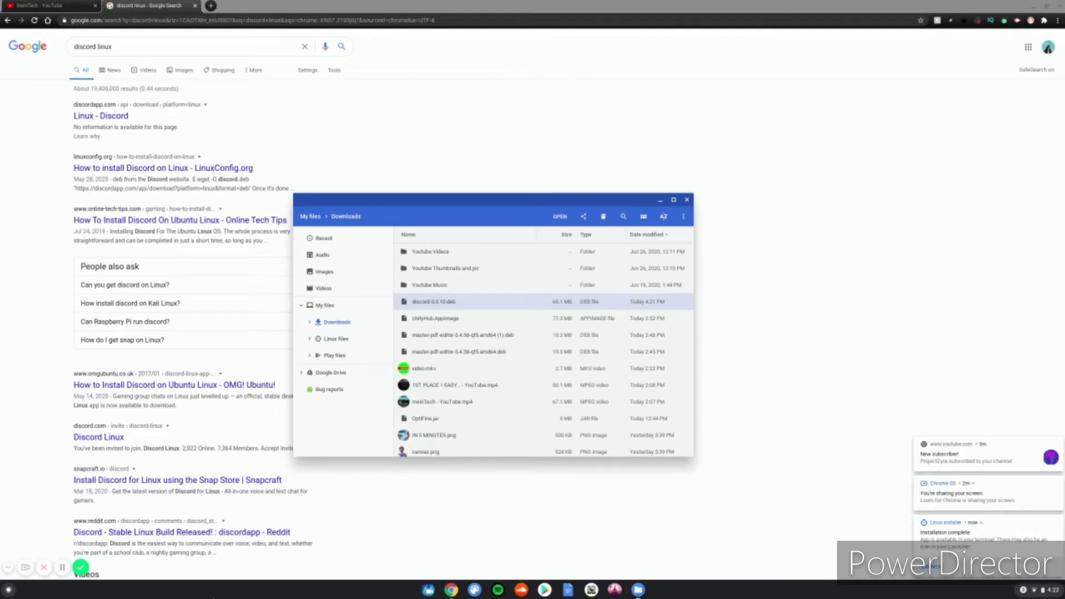
Step: Locate Discord in the launcher's Linux apps folder, then close the launcher
left_click(9, 589)
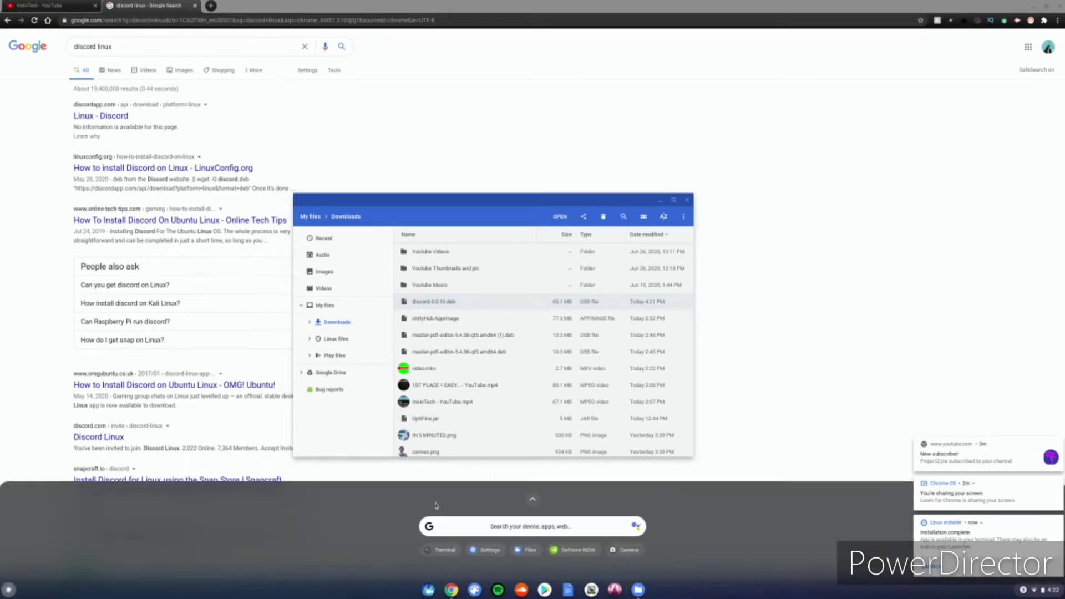
left_click(531, 502)
scroll(571, 322, "down", 3)
scroll(564, 298, "down", 2)
left_click(617, 173)
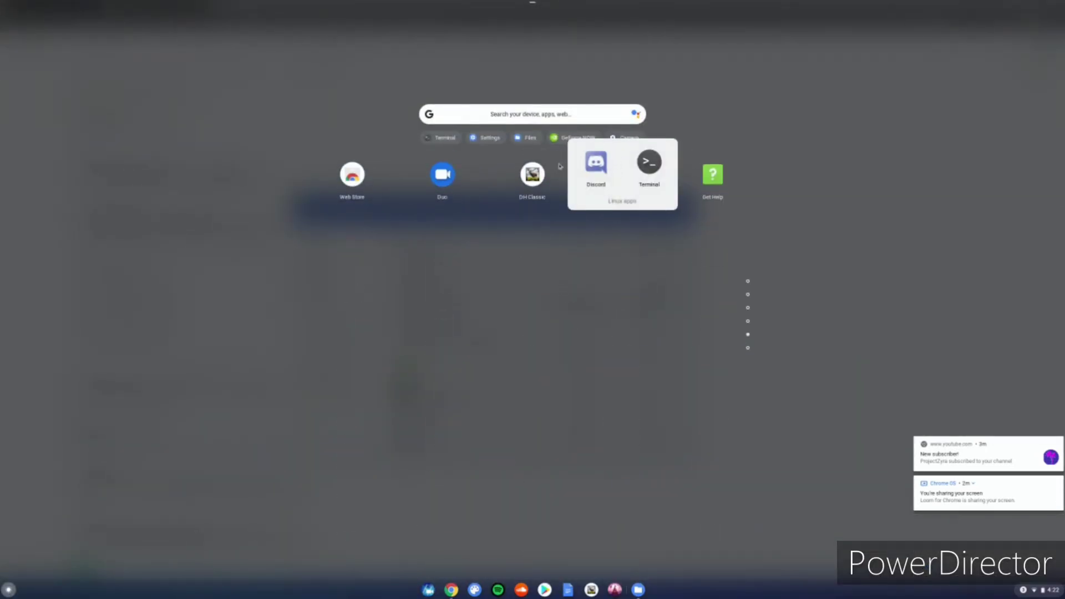
left_click(597, 161)
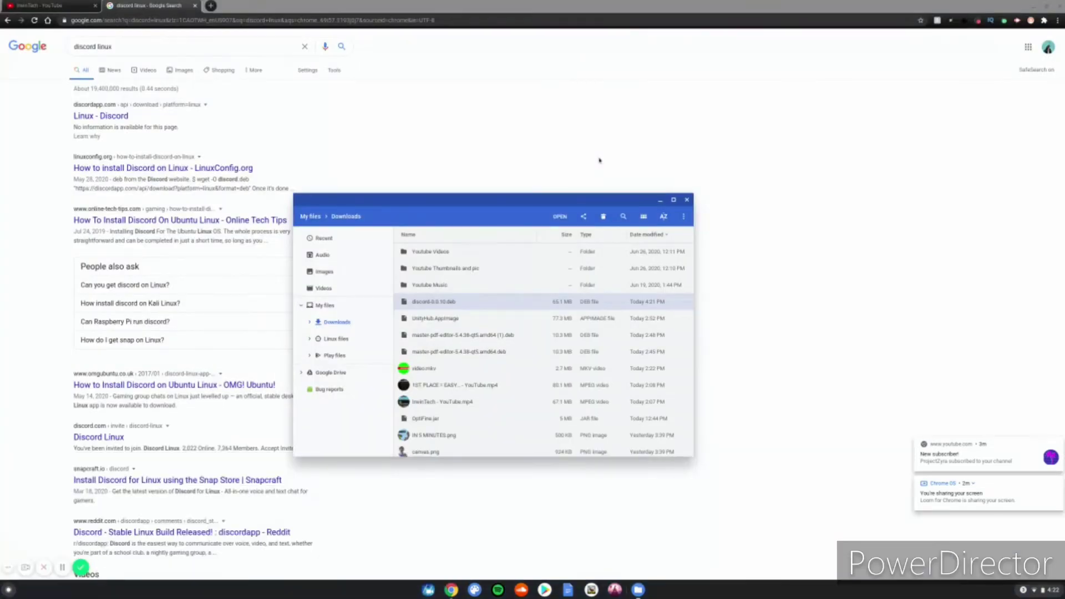